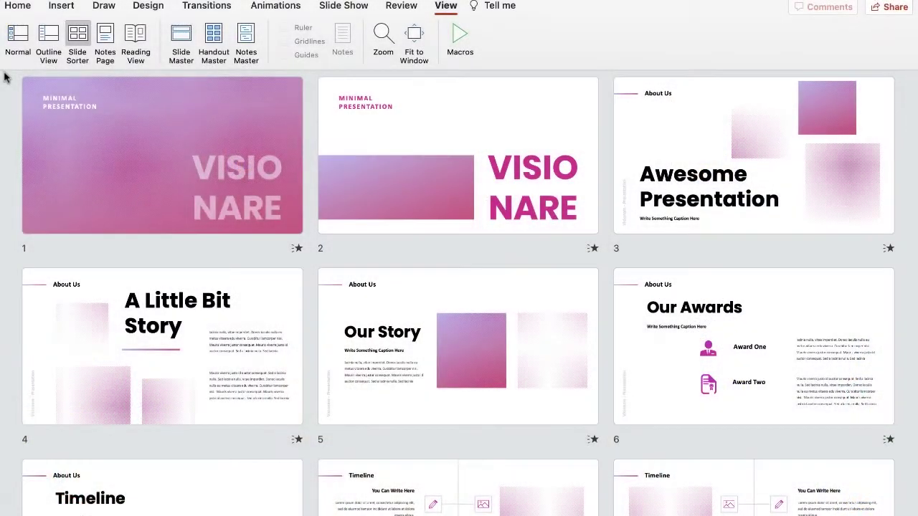
Step: Advance the podcast slideshow to the Stat & Reports slide and then the next slide
scroll(6, 77, "down", 5)
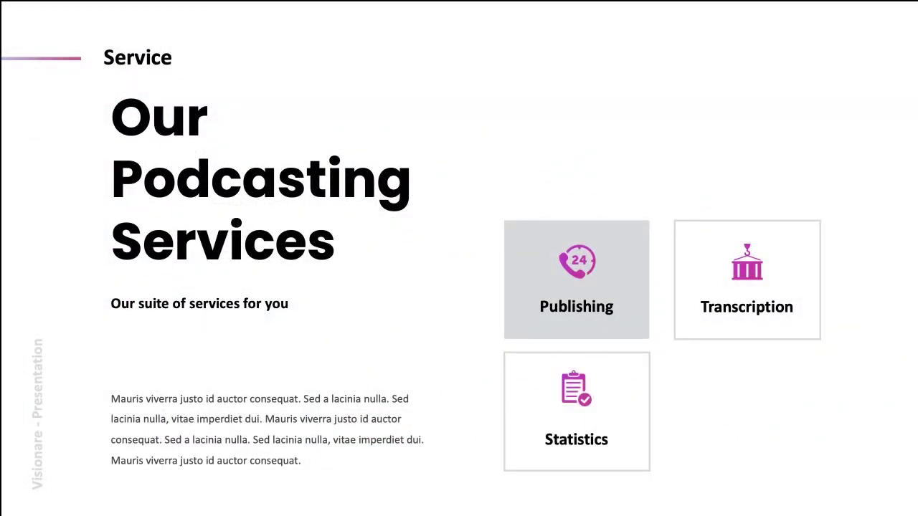
key("Right")
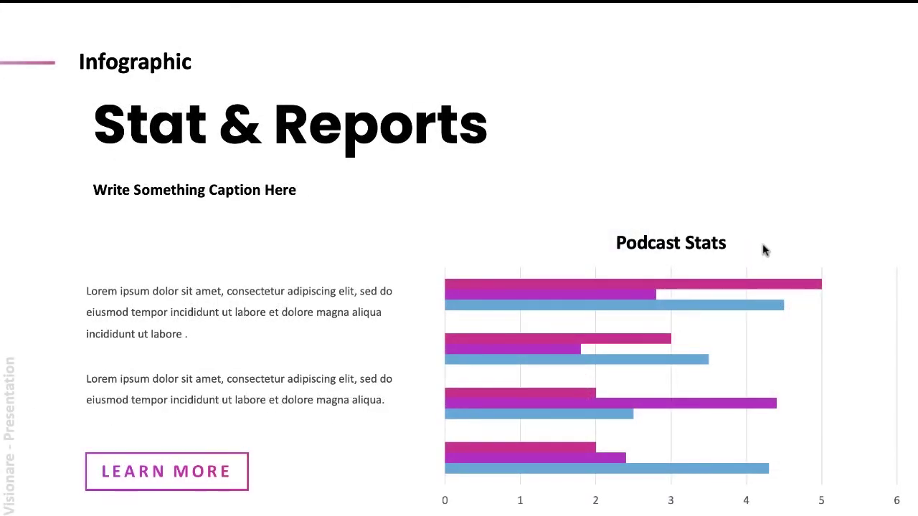
key("Right")
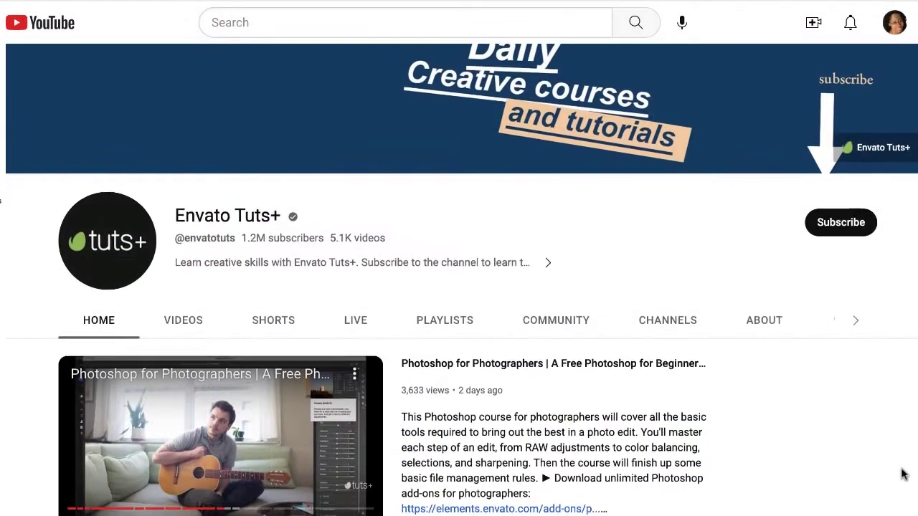
scroll(903, 473, "down", 3)
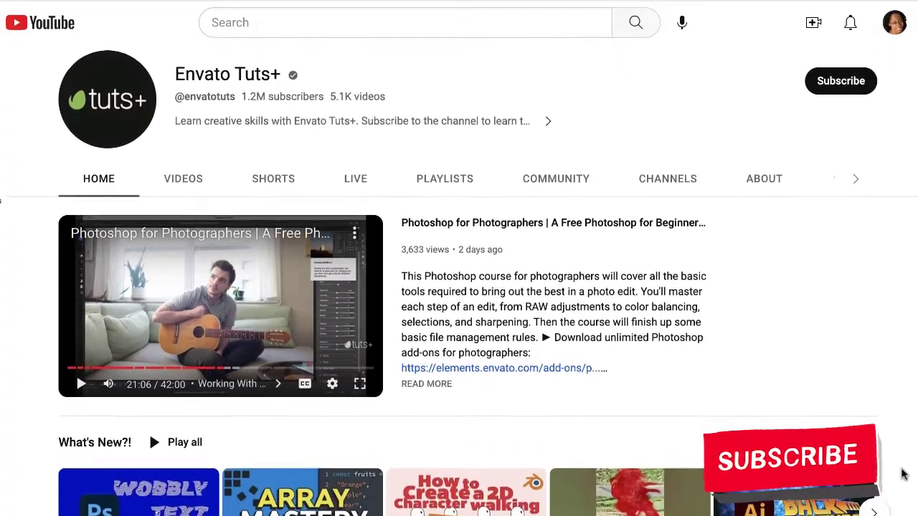
scroll(903, 474, "down", 3)
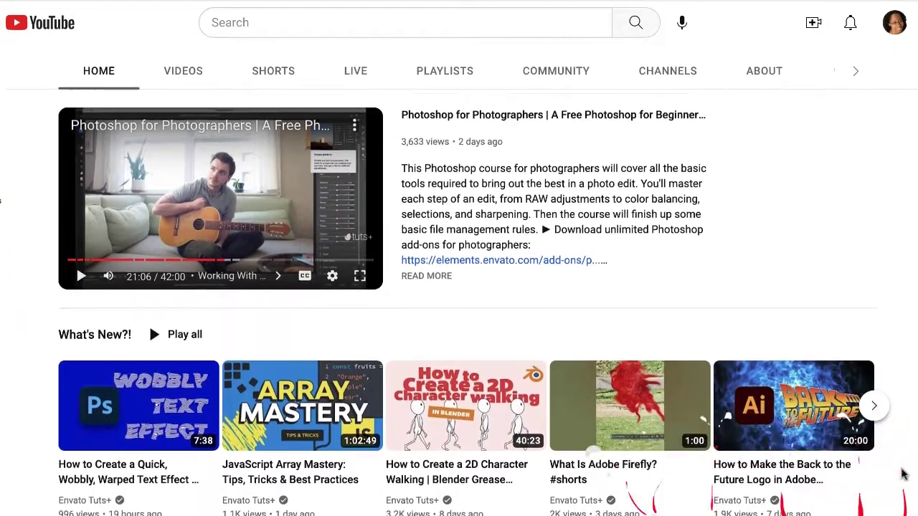
scroll(903, 473, "down", 3)
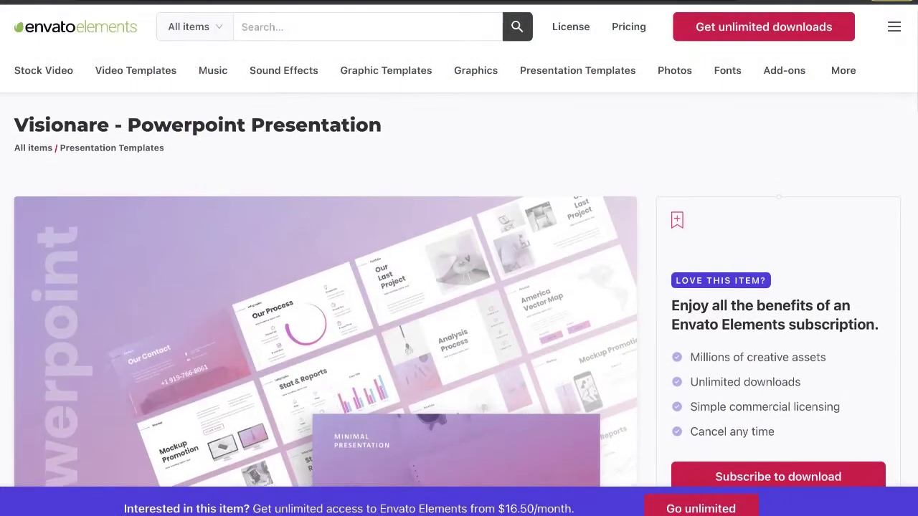
Step: Scroll down the Visionare product page and open its preview images enlarged
scroll(459, 287, "down", 2)
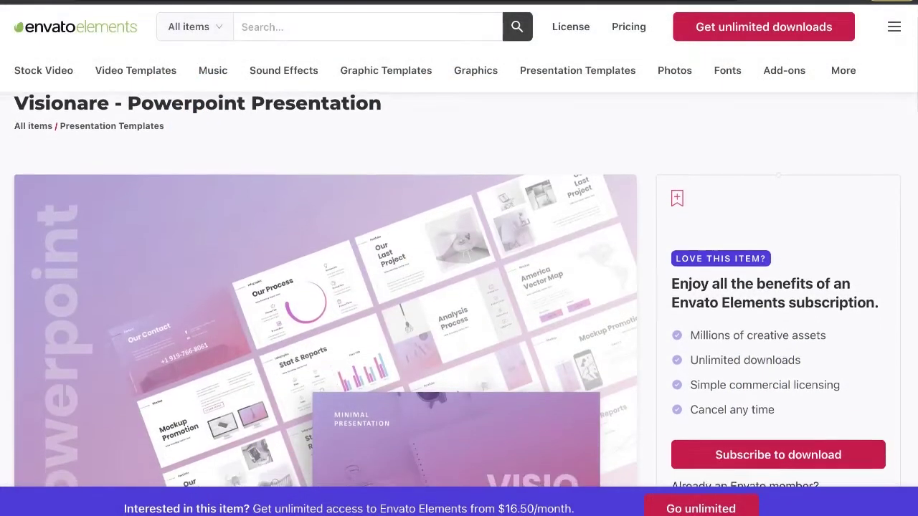
scroll(459, 286, "down", 2)
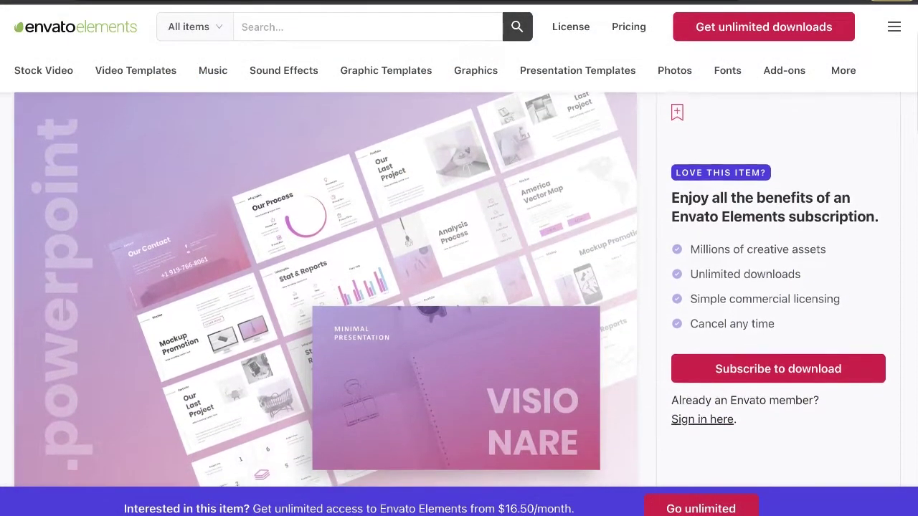
scroll(459, 287, "down", 2)
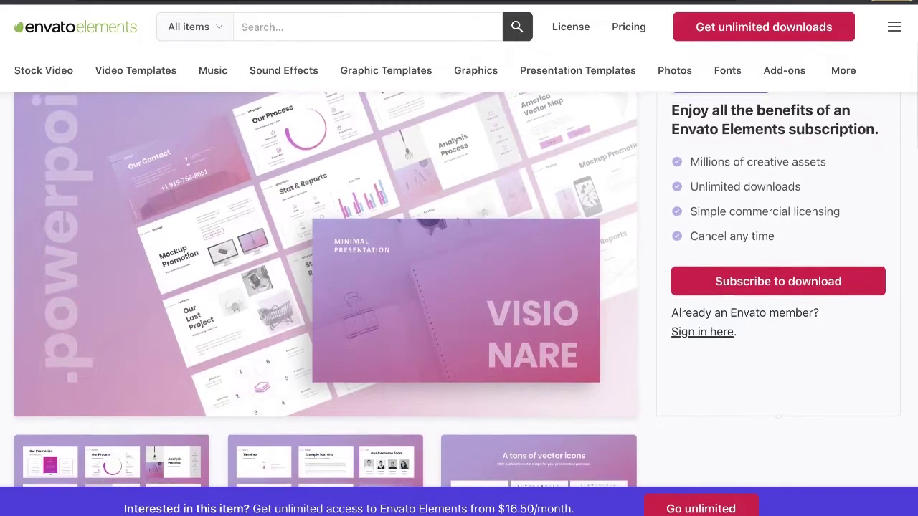
scroll(459, 287, "down", 2)
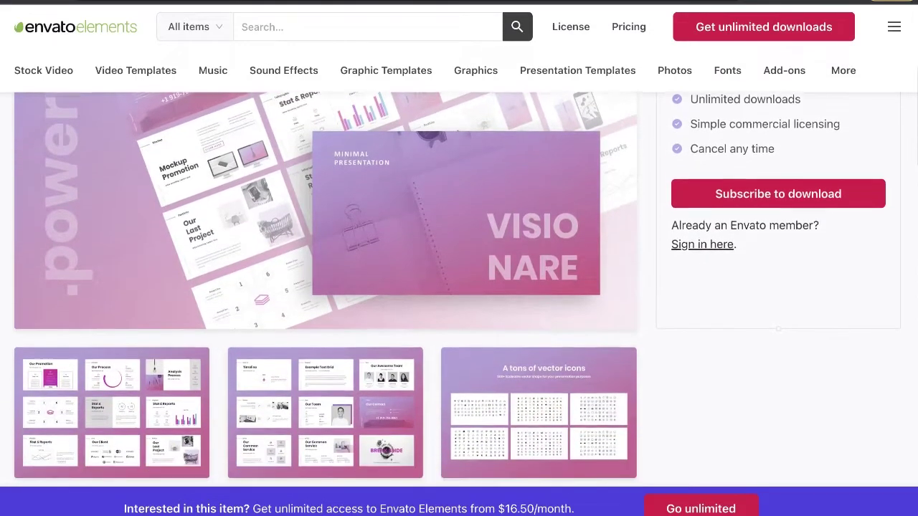
scroll(459, 287, "down", 1)
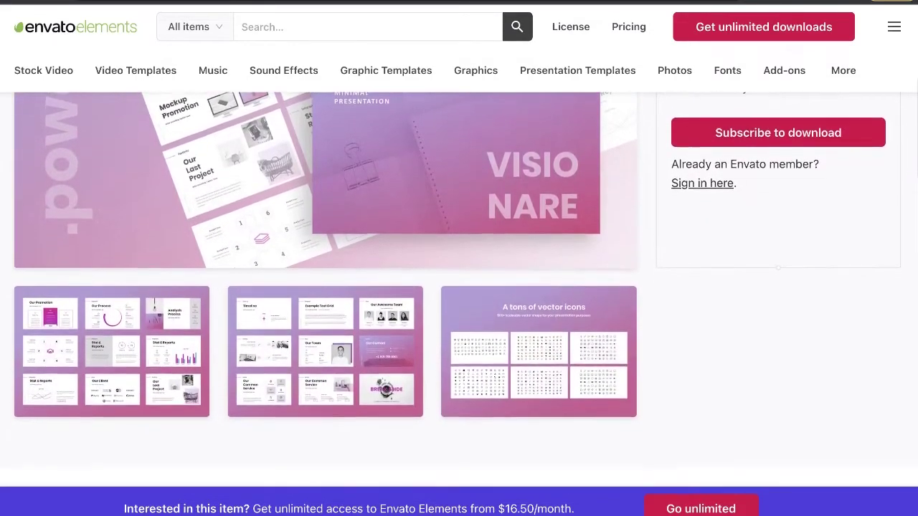
left_click(43, 402)
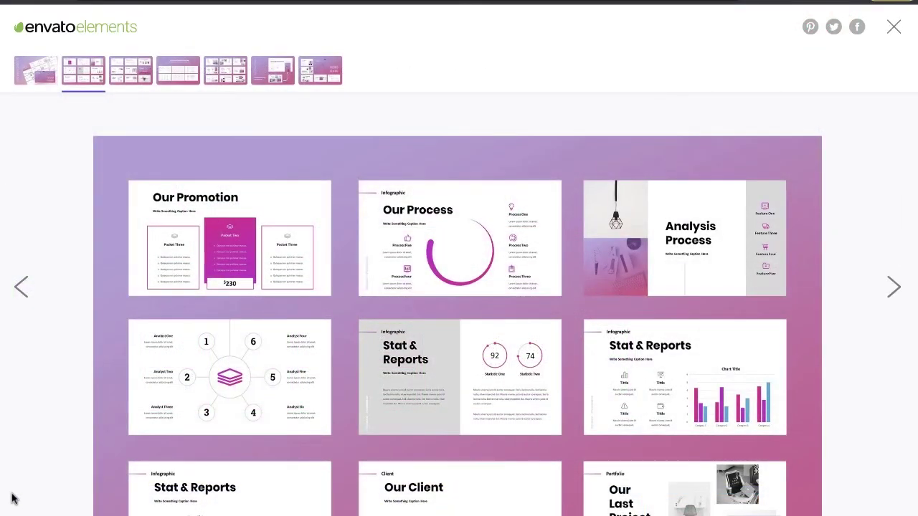
Step: Advance the preview gallery to the image of the Timeline, Team and Contact slides
scroll(13, 498, "down", 2)
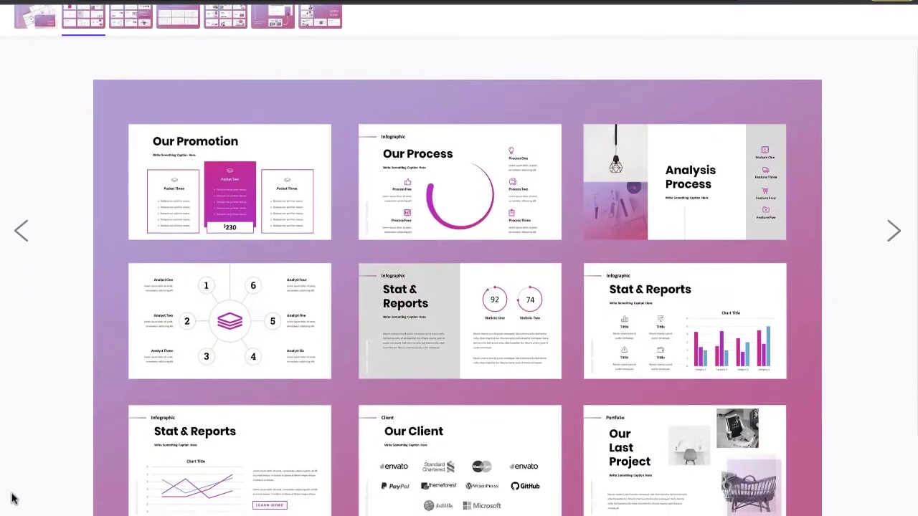
scroll(13, 499, "down", 2)
key("Right")
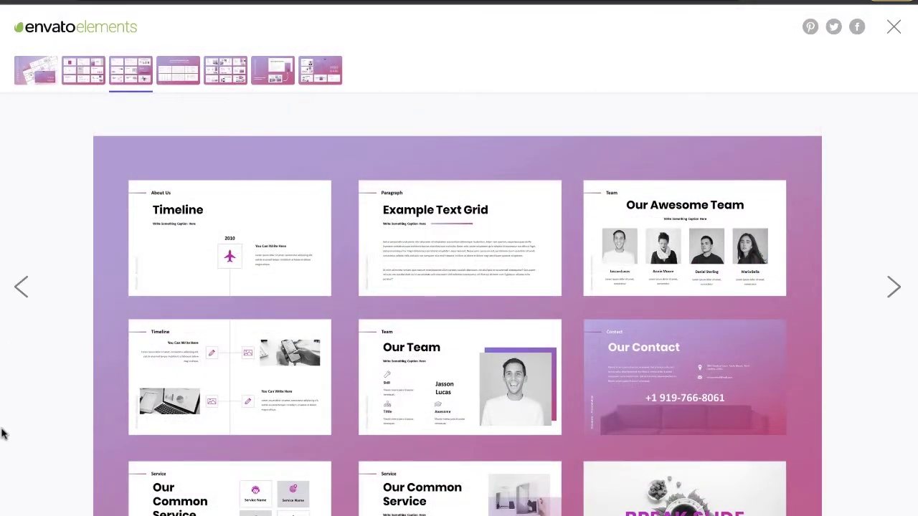
scroll(2, 433, "down", 2)
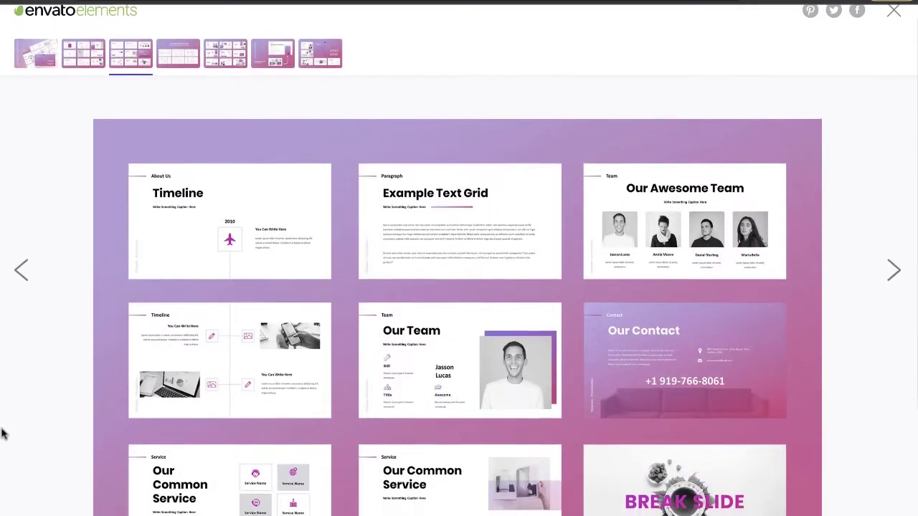
scroll(2, 433, "down", 2)
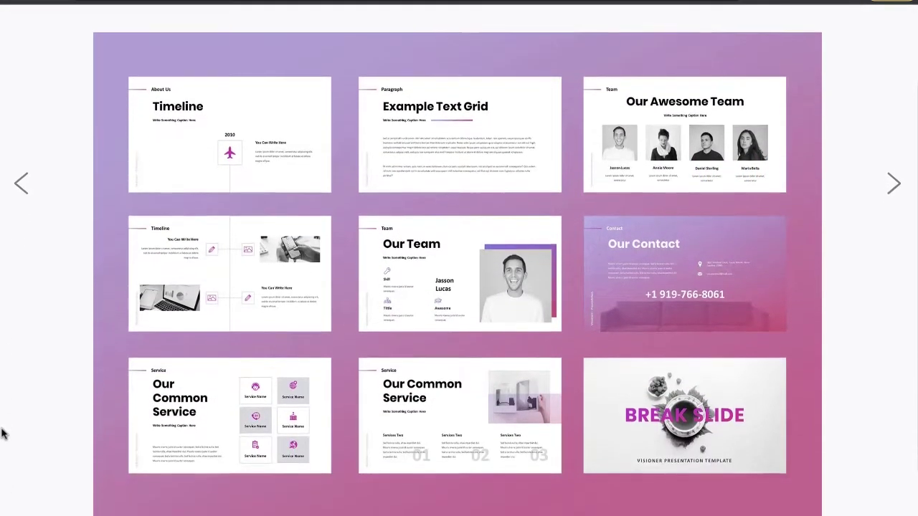
scroll(2, 433, "down", 1)
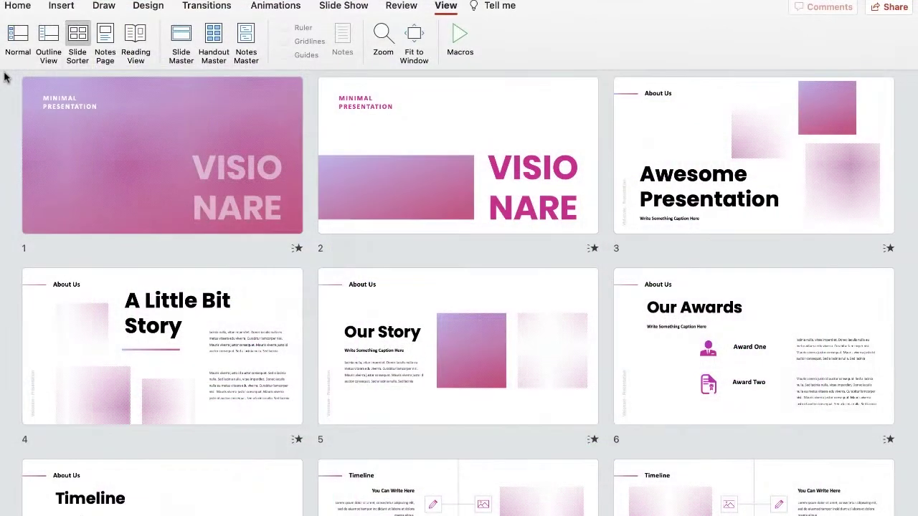
scroll(5, 77, "down", 3)
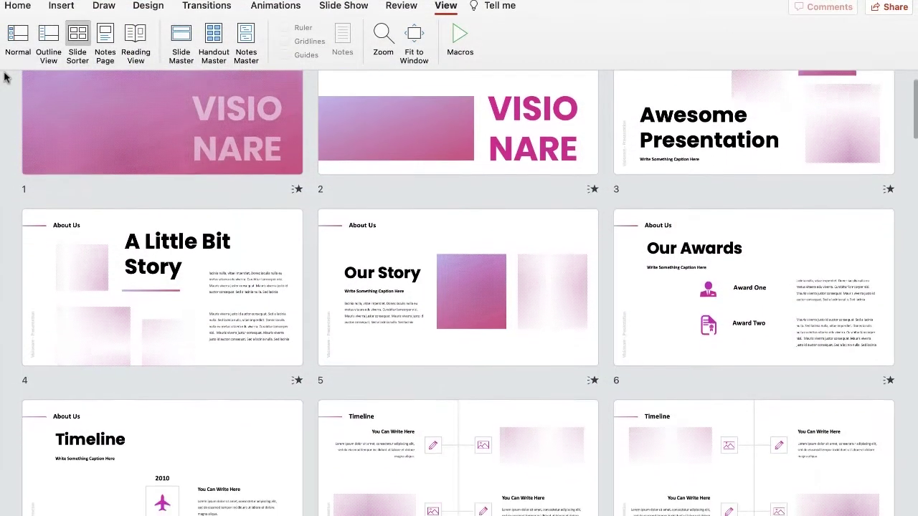
scroll(5, 76, "down", 3)
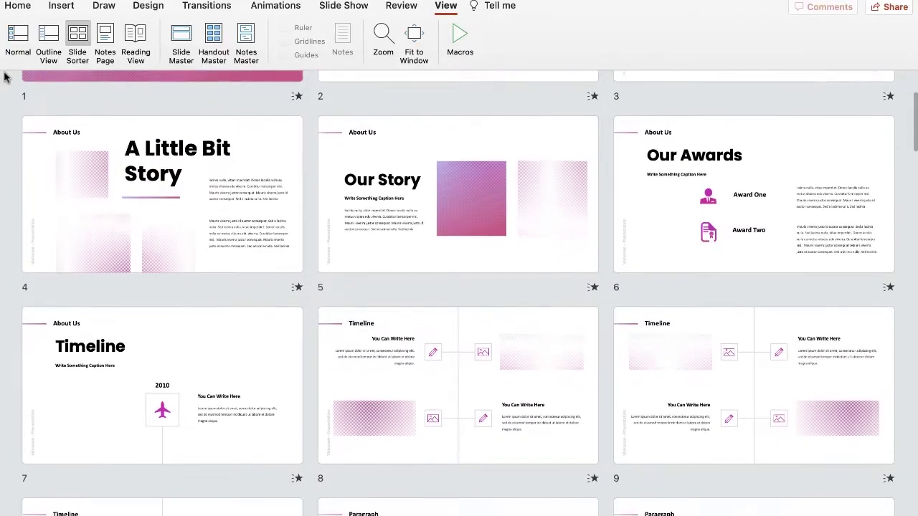
scroll(5, 77, "down", 3)
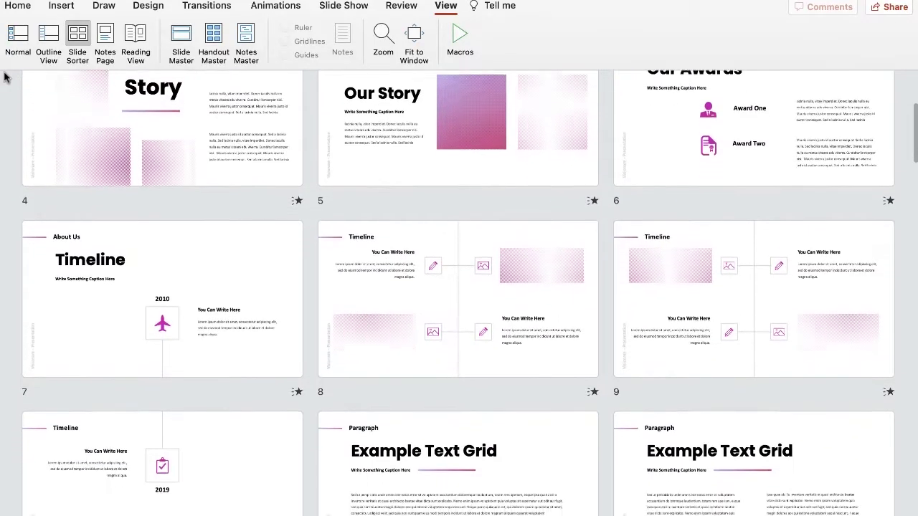
scroll(5, 77, "down", 3)
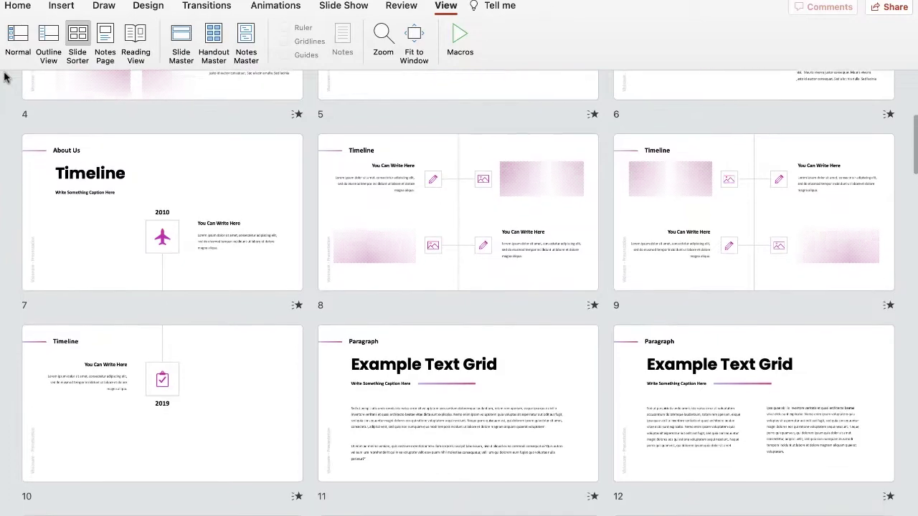
scroll(5, 76, "down", 3)
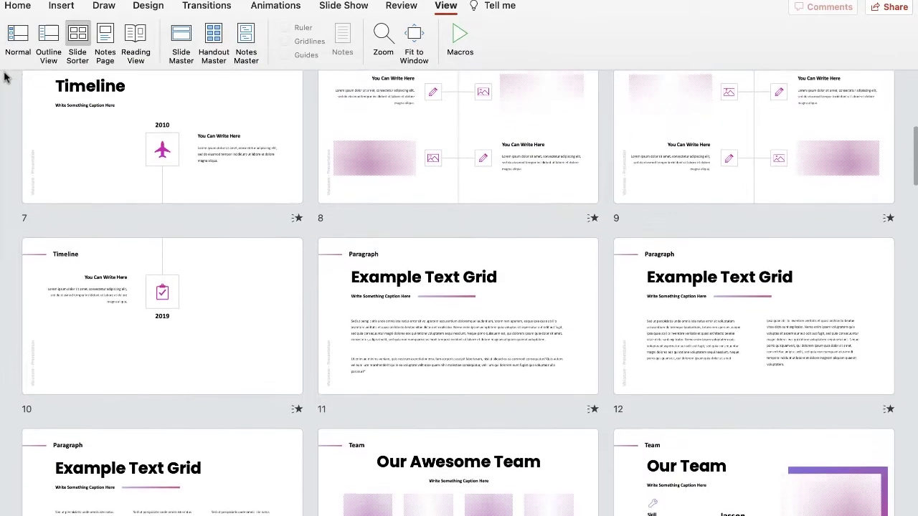
scroll(5, 77, "down", 2)
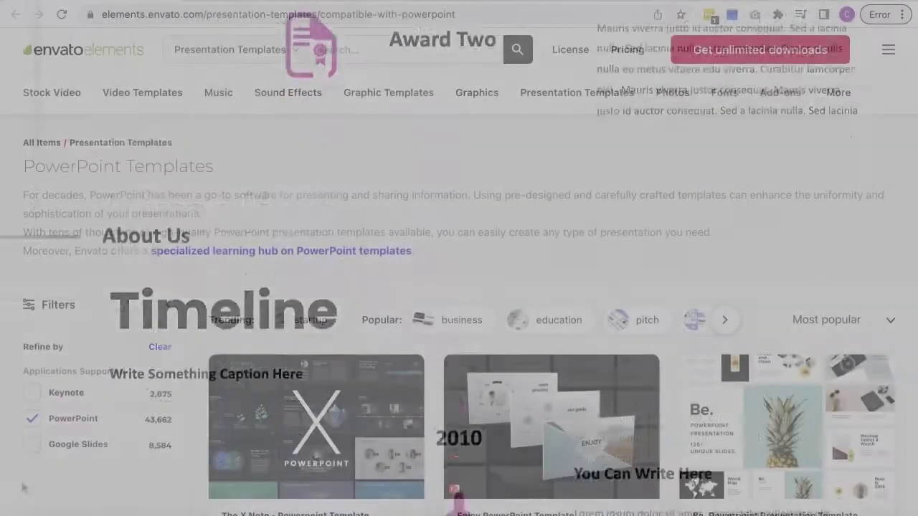
scroll(22, 487, "down", 3)
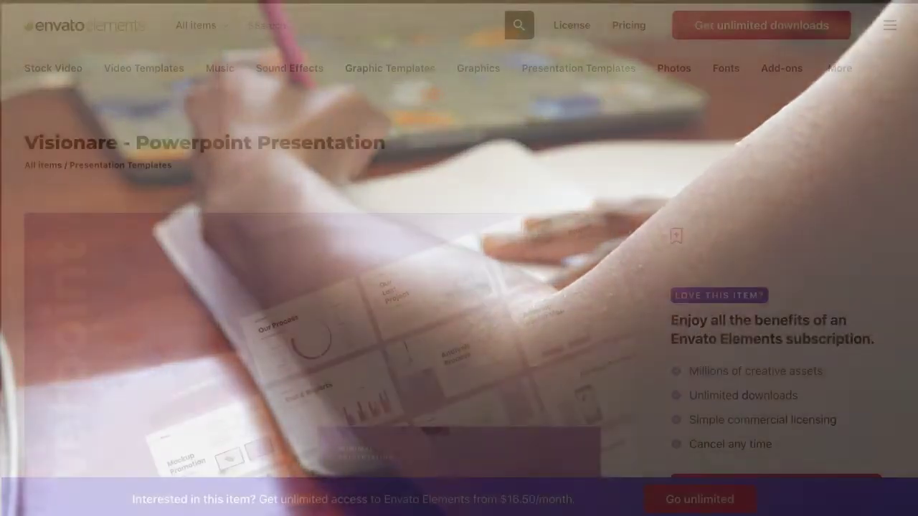
scroll(2, 411, "down", 2)
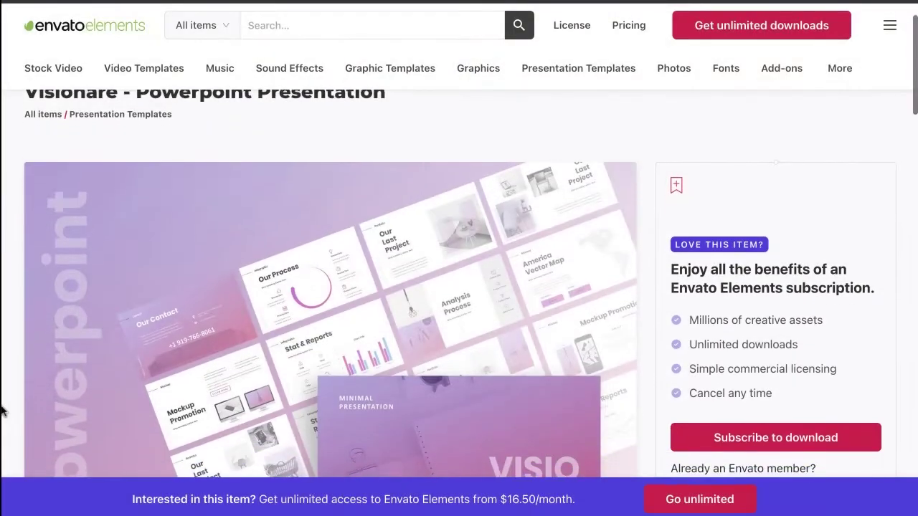
scroll(2, 410, "down", 2)
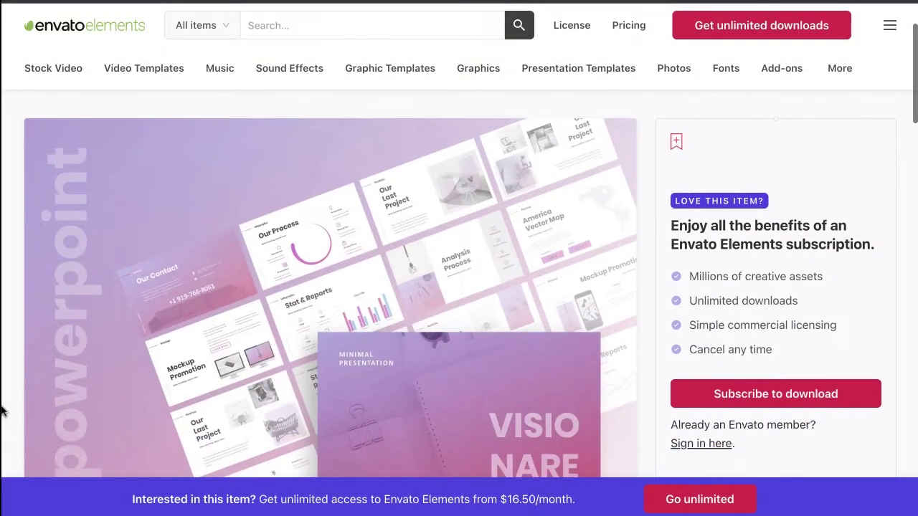
scroll(2, 410, "down", 2)
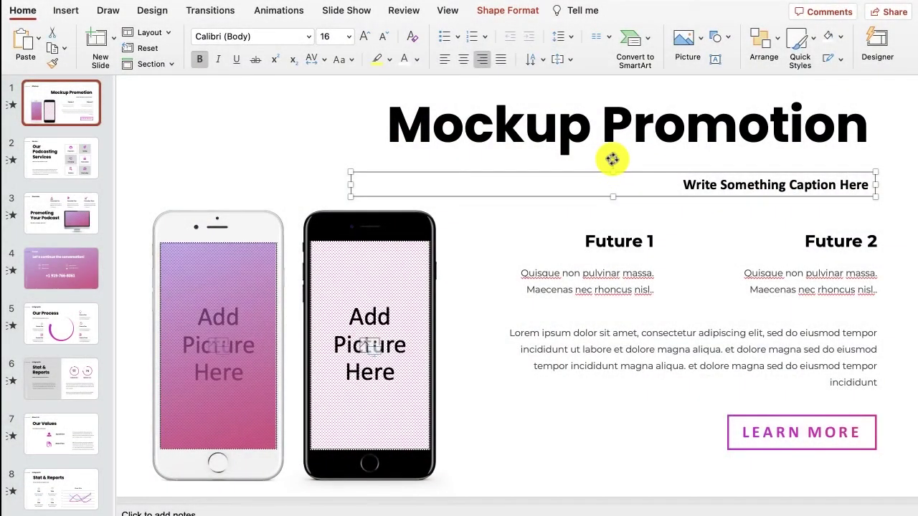
Step: Delete the caption, the Future 1 and Future 2 headings, and their Quisque texts
key("Delete")
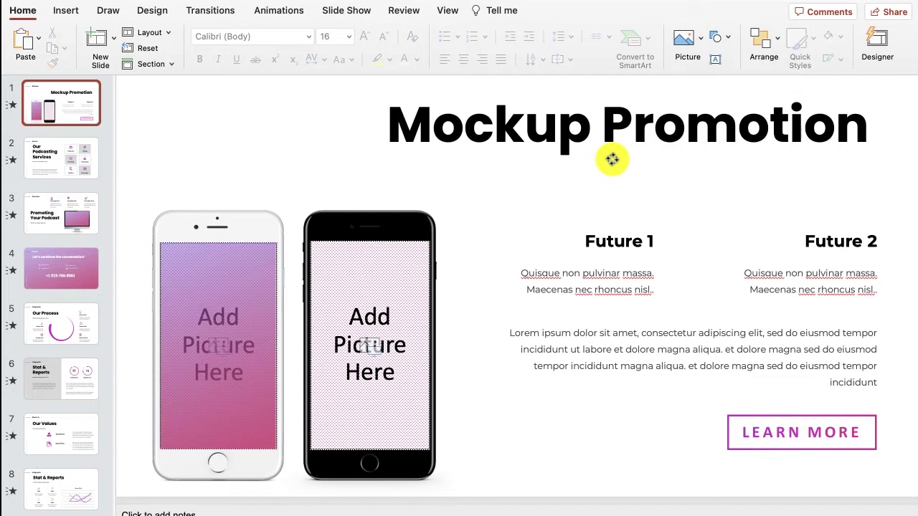
left_click(841, 237)
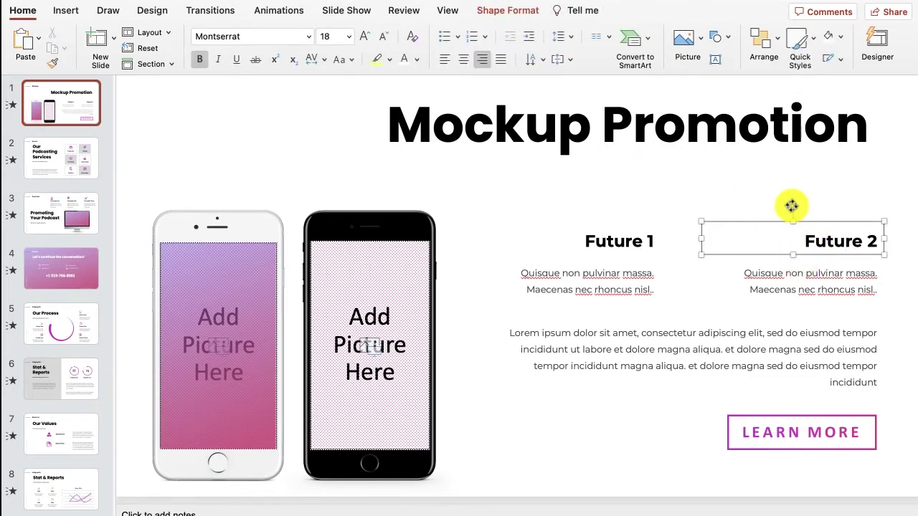
left_click(798, 276)
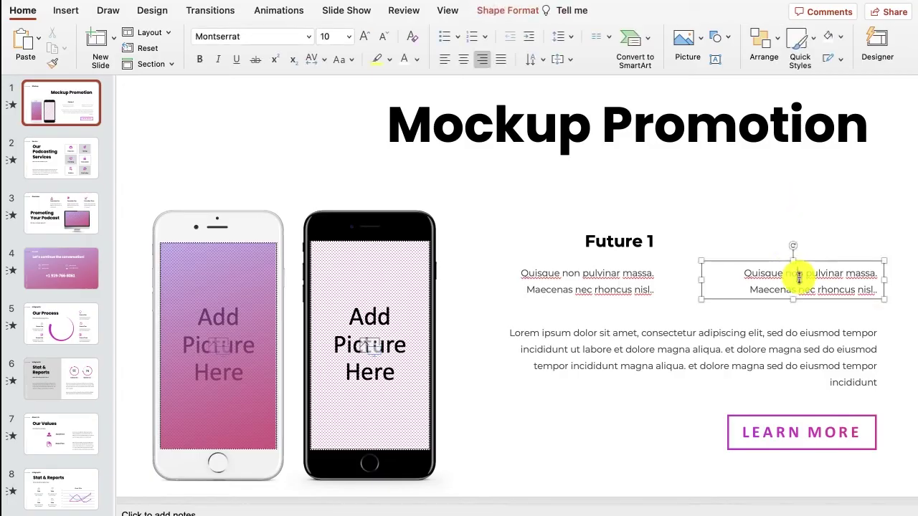
left_click(794, 245)
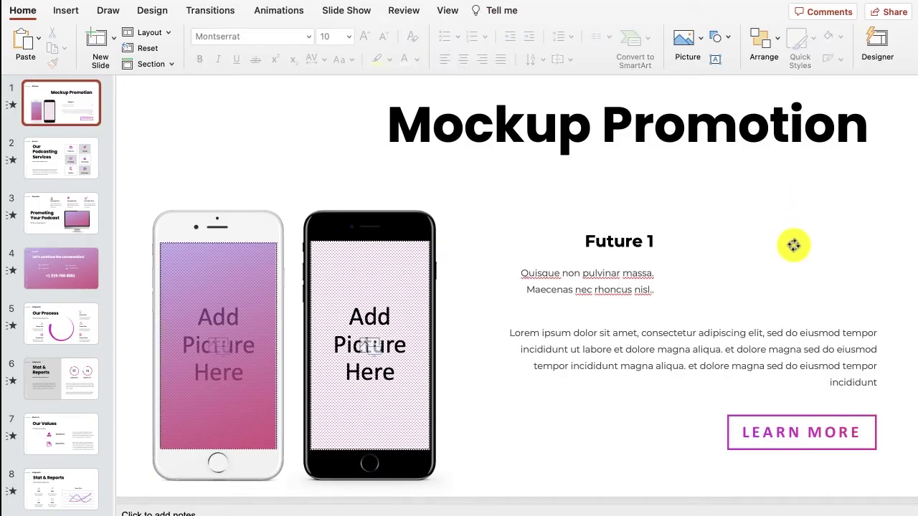
left_click(600, 240)
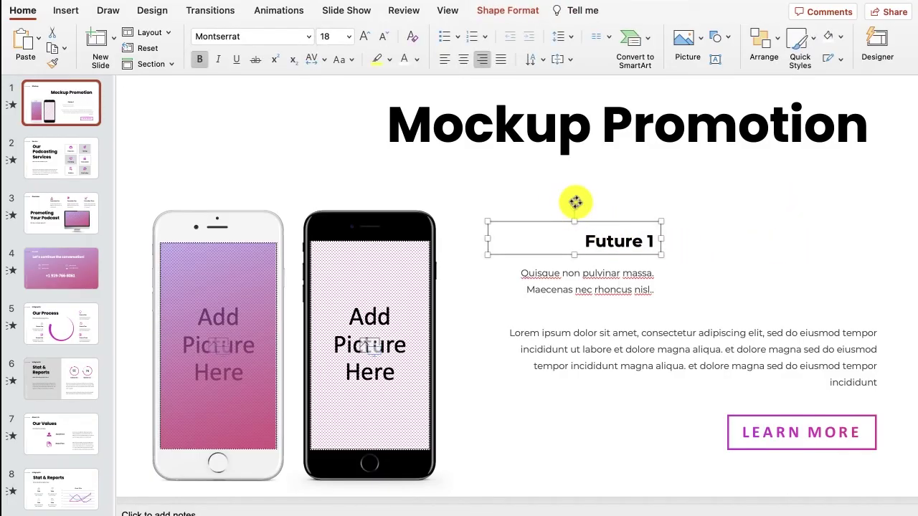
key("Delete")
left_click(581, 288)
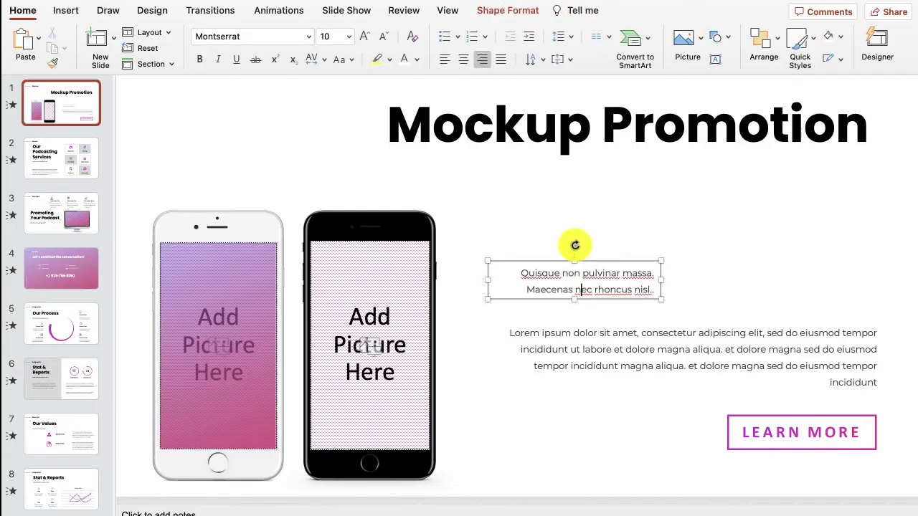
key("Delete")
Step: Move the Lorem ipsum paragraph up and delete the black phone and its leftover placeholder
left_click(685, 349)
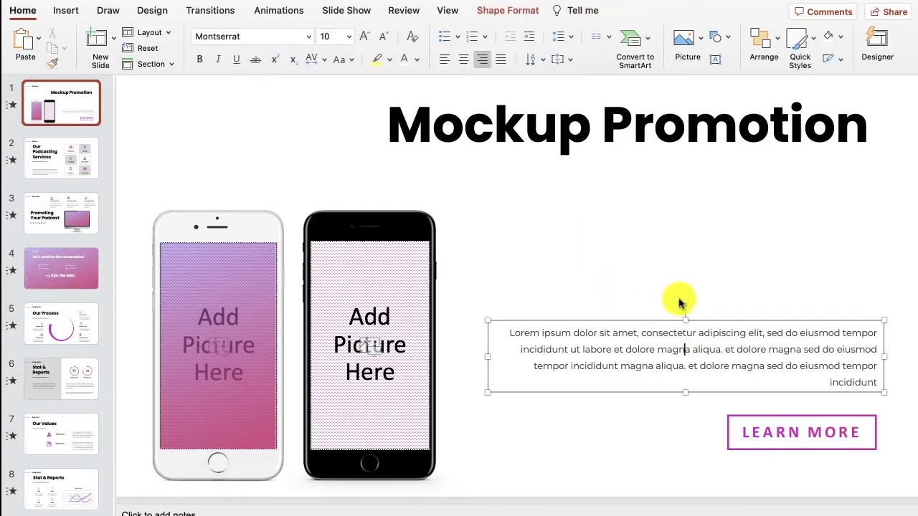
left_click_drag(686, 306, 686, 271)
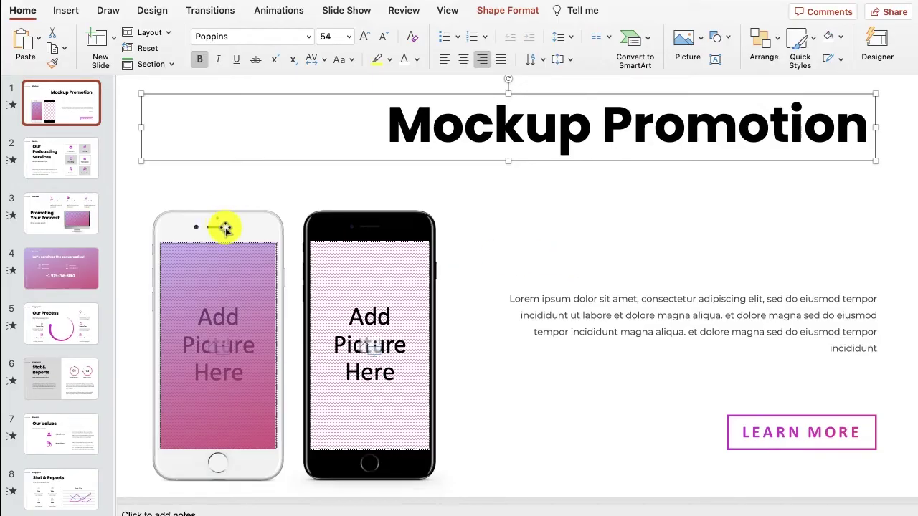
left_click(342, 234)
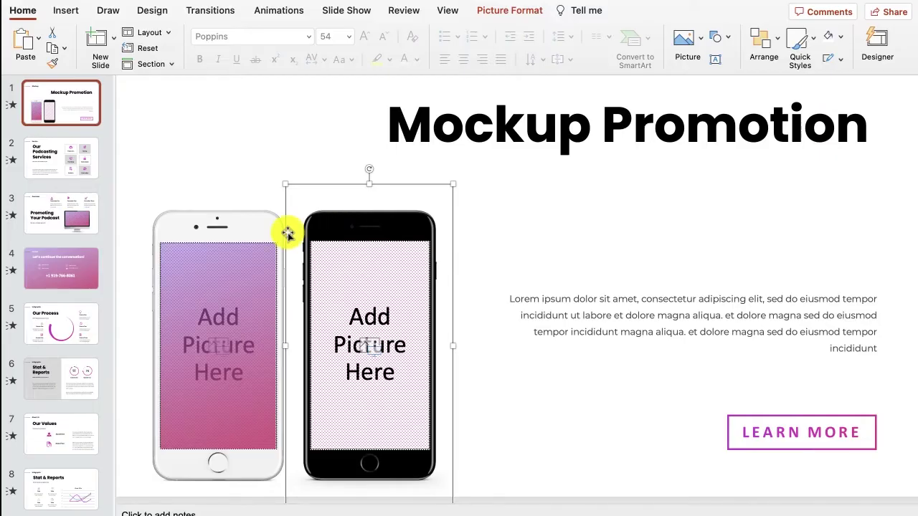
key("Delete")
left_click(344, 266)
key("Delete")
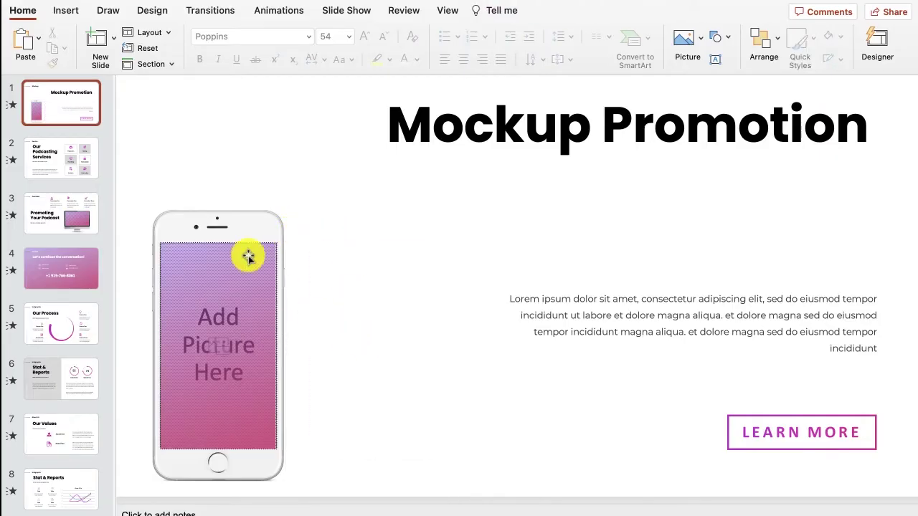
left_click(196, 228)
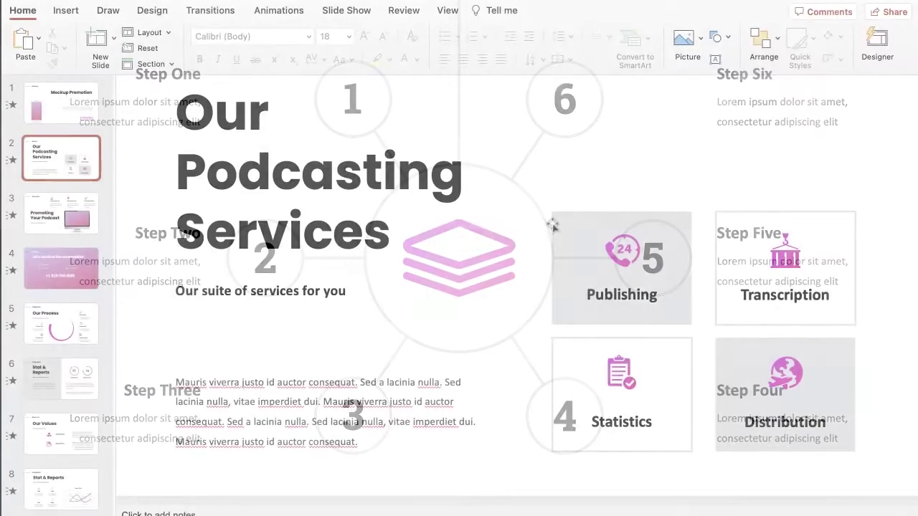
Step: Apply a Fade entrance to the Publishing, Transcription, Statistics and Distribution boxes in turn
left_click(276, 11)
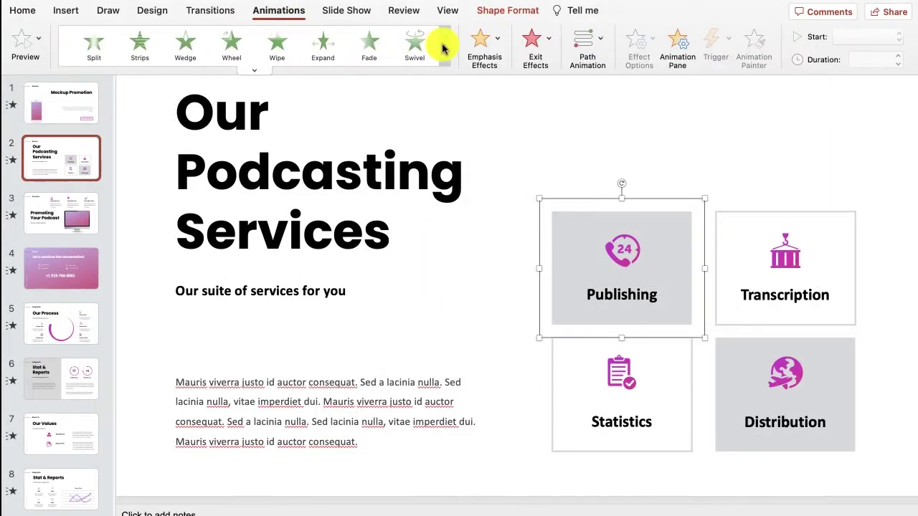
left_click(370, 43)
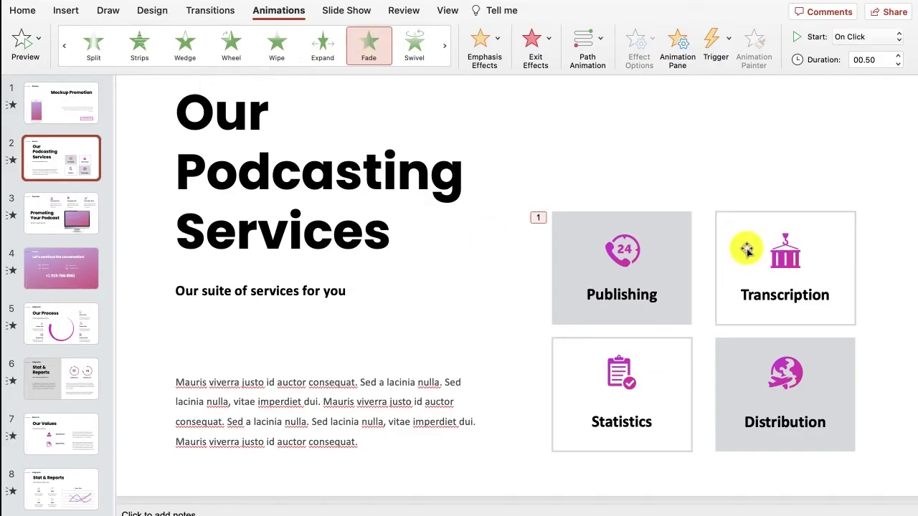
left_click(721, 218)
left_click(373, 41)
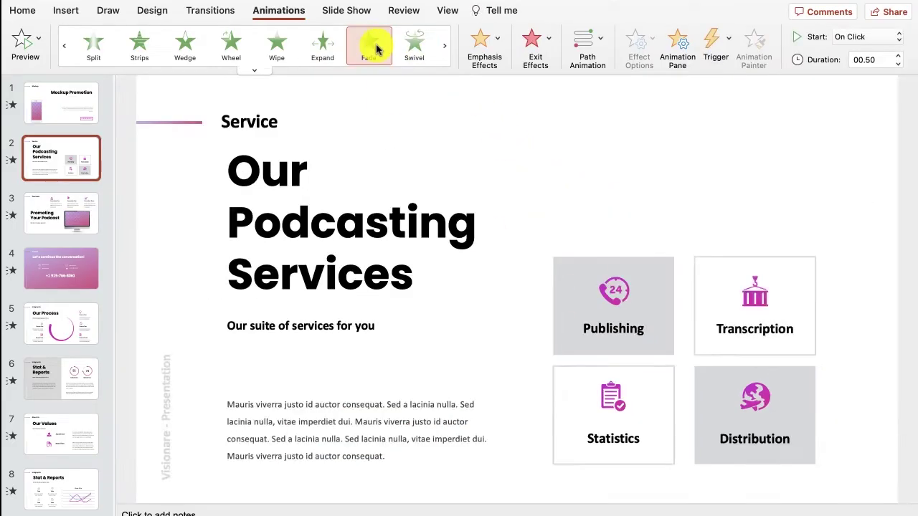
left_click(553, 338)
left_click(368, 44)
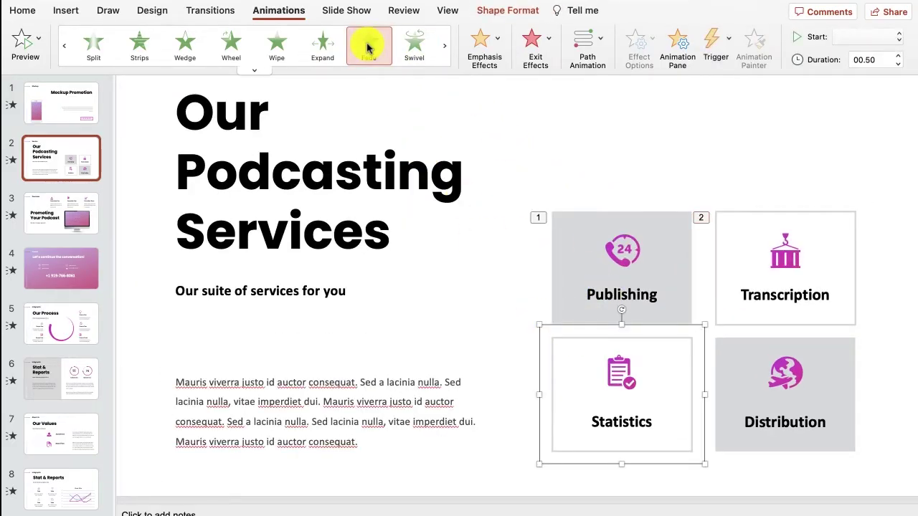
left_click(717, 344)
left_click(370, 47)
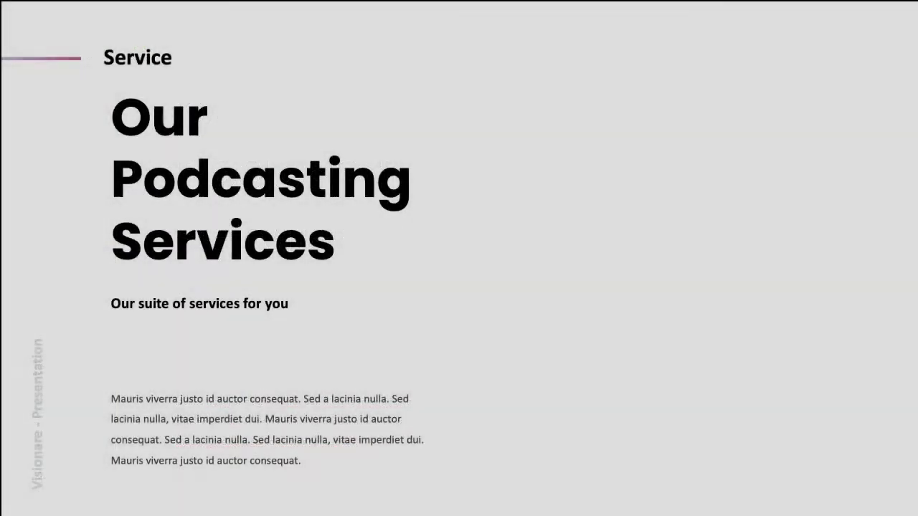
Step: Start the slide show on the Podcasting Services slide and advance the fade-in animations
key("Right")
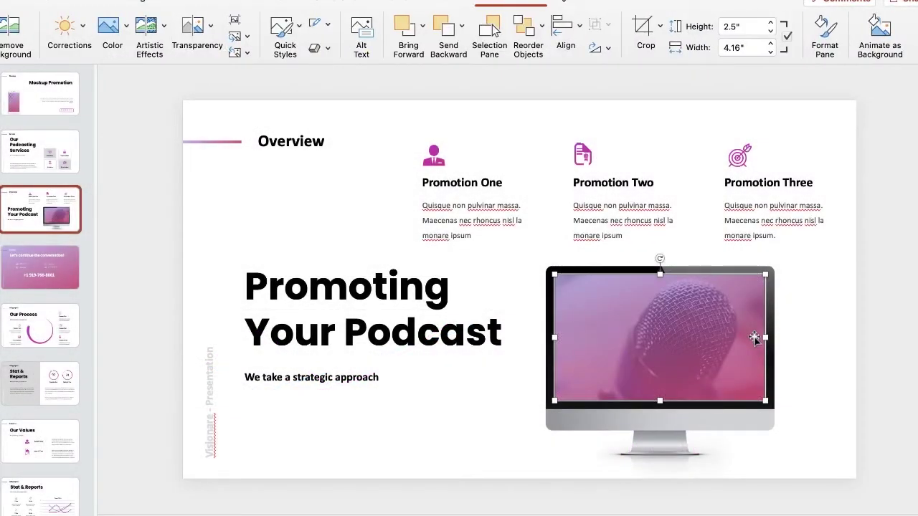
Step: Deselect the microphone picture and zoom in to inspect the Promoting Your Podcast slide
key("Escape")
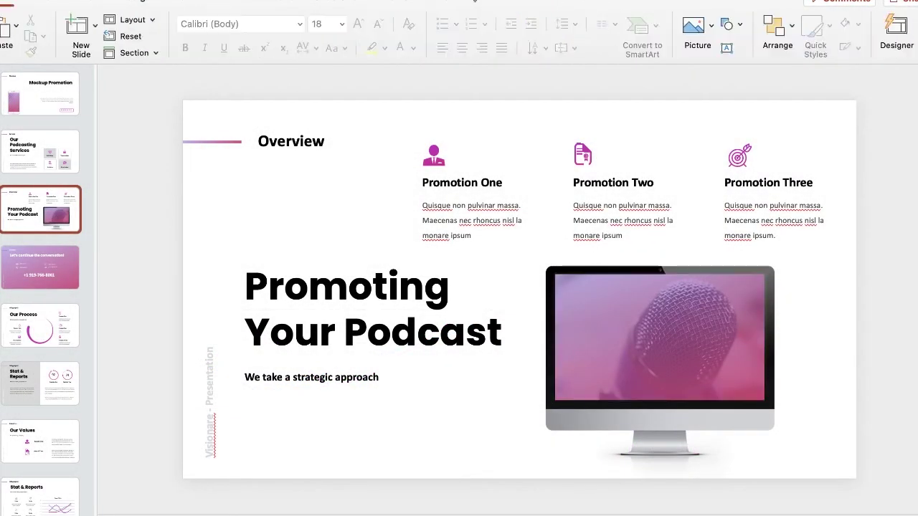
scroll(556, 360, "up", 5)
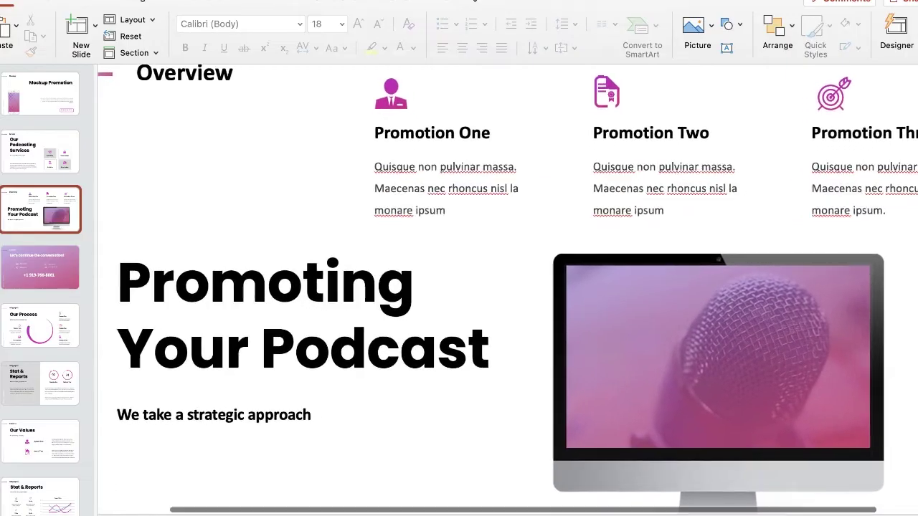
scroll(557, 360, "down", 3)
scroll(556, 360, "right", 1)
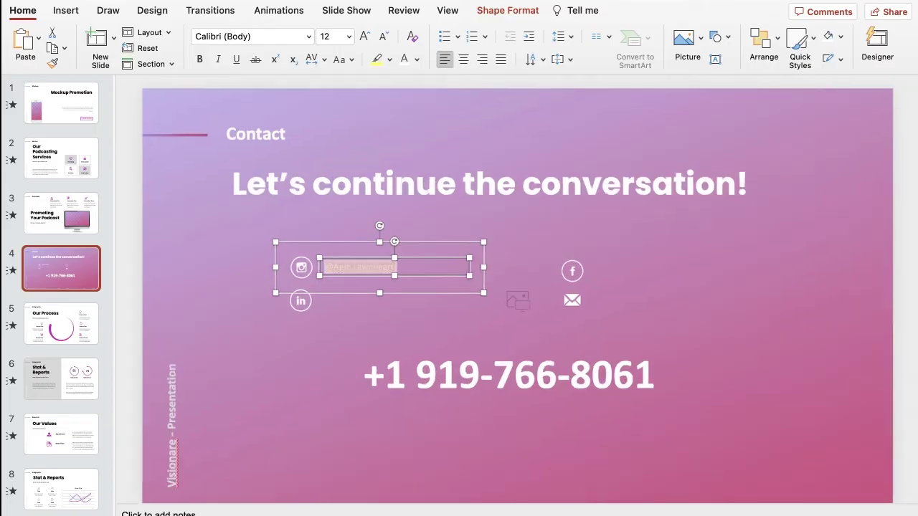
Step: Replace the Contact slide's placeholder social handles with the podcaster's own handles
scroll(291, 179, "up", 3)
scroll(266, 288, "up", 3)
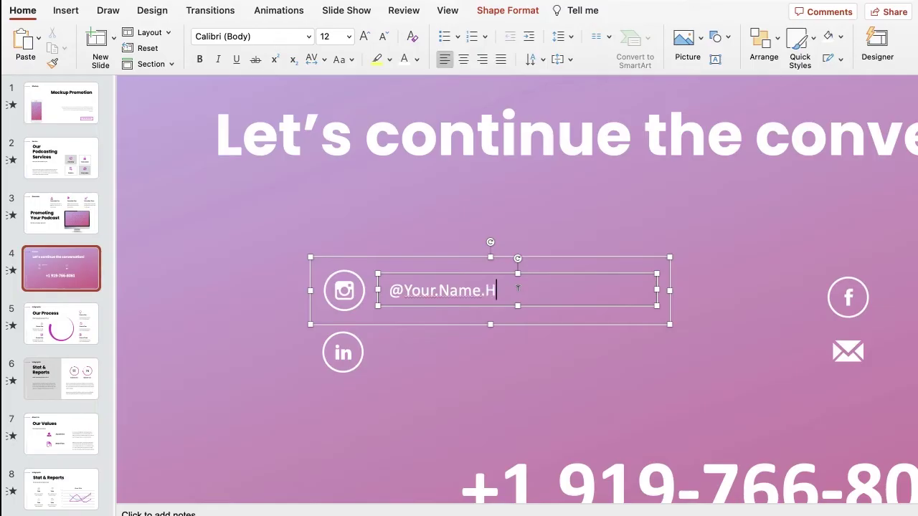
left_click(374, 208)
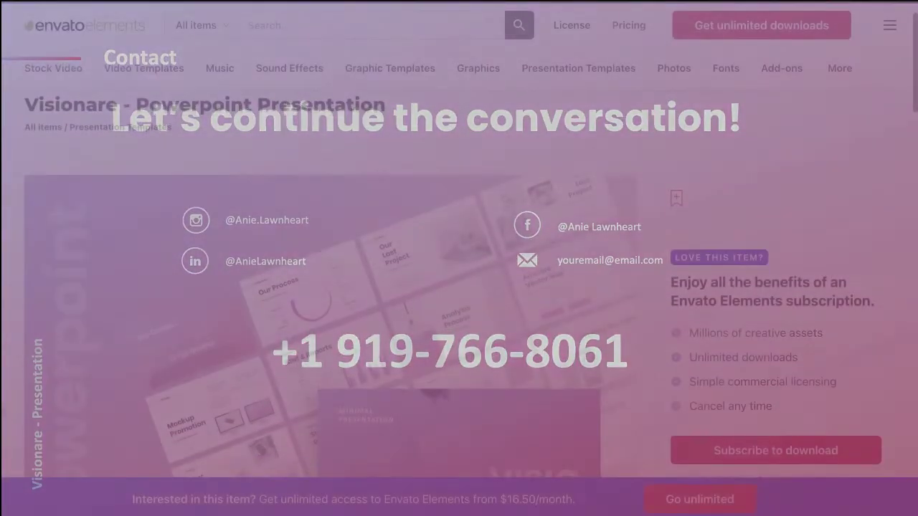
scroll(2, 410, "down", 3)
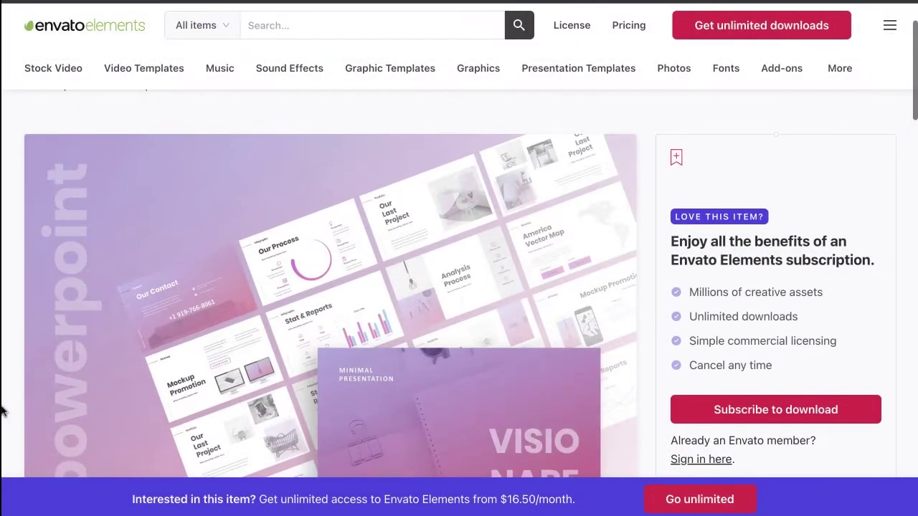
Step: Scroll the Visionare page, then browse the PowerPoint-filtered Presentation Templates results
scroll(2, 410, "down", 2)
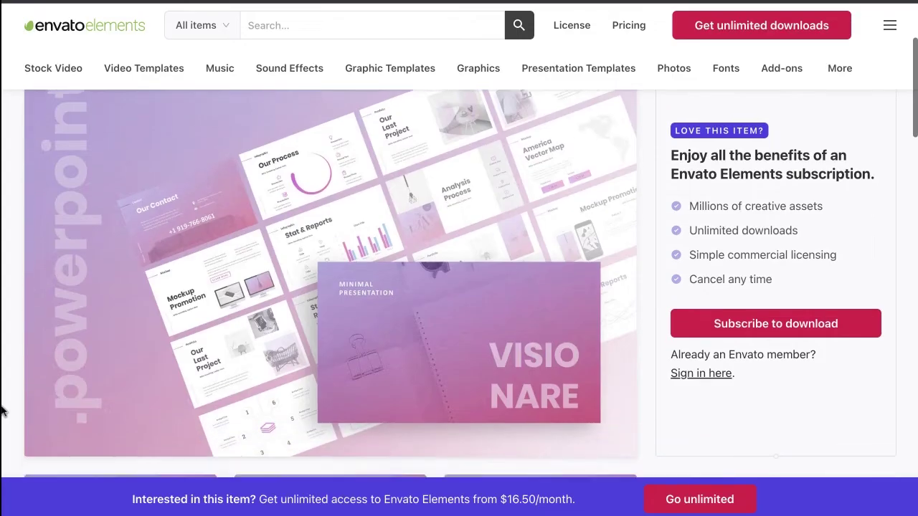
scroll(2, 410, "down", 2)
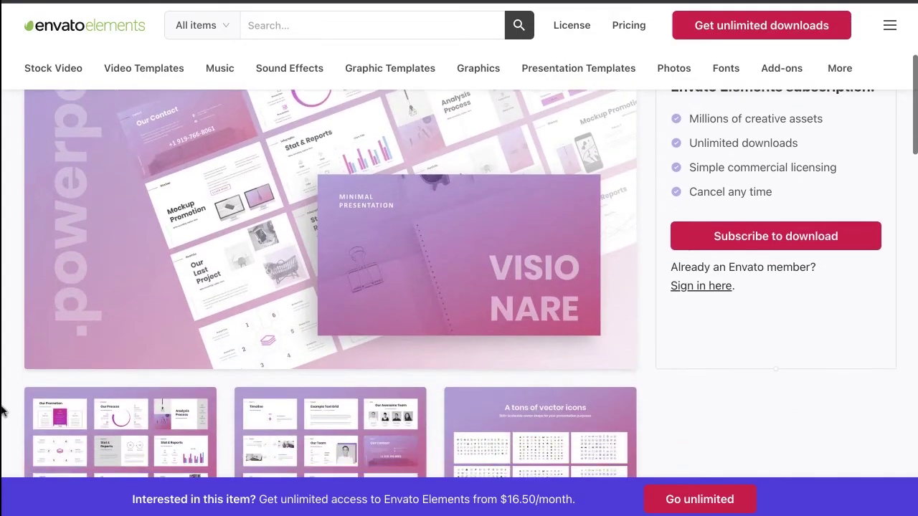
scroll(2, 410, "down", 1)
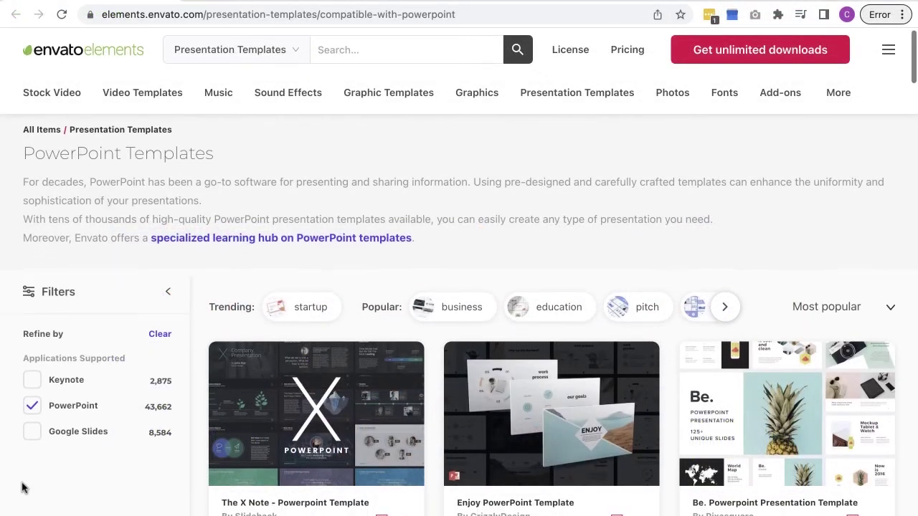
scroll(21, 488, "down", 2)
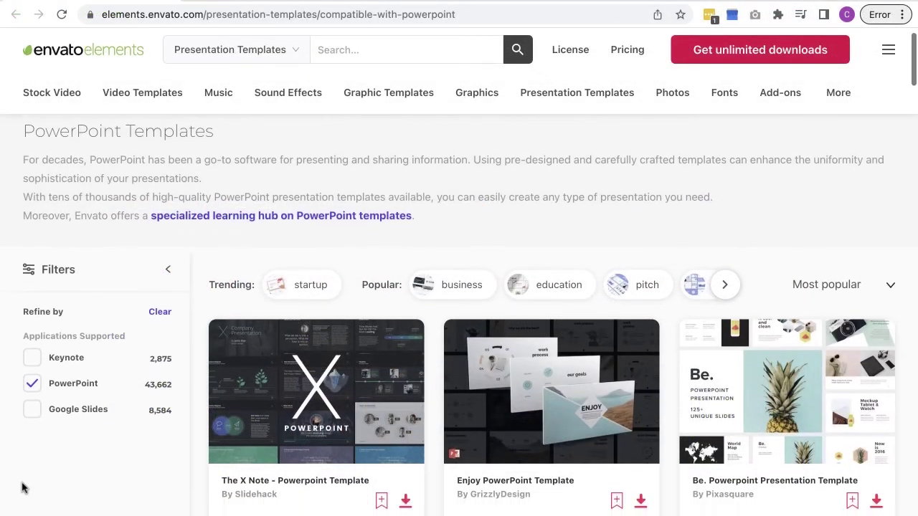
scroll(21, 488, "down", 2)
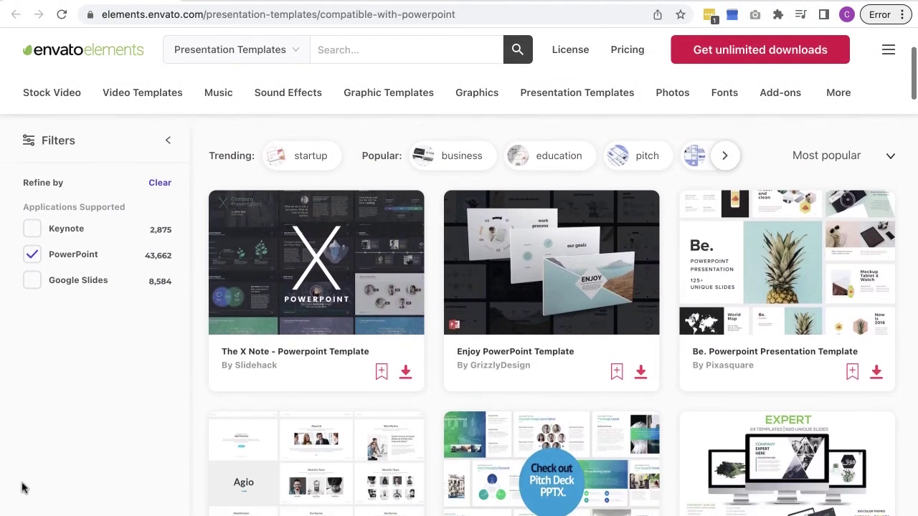